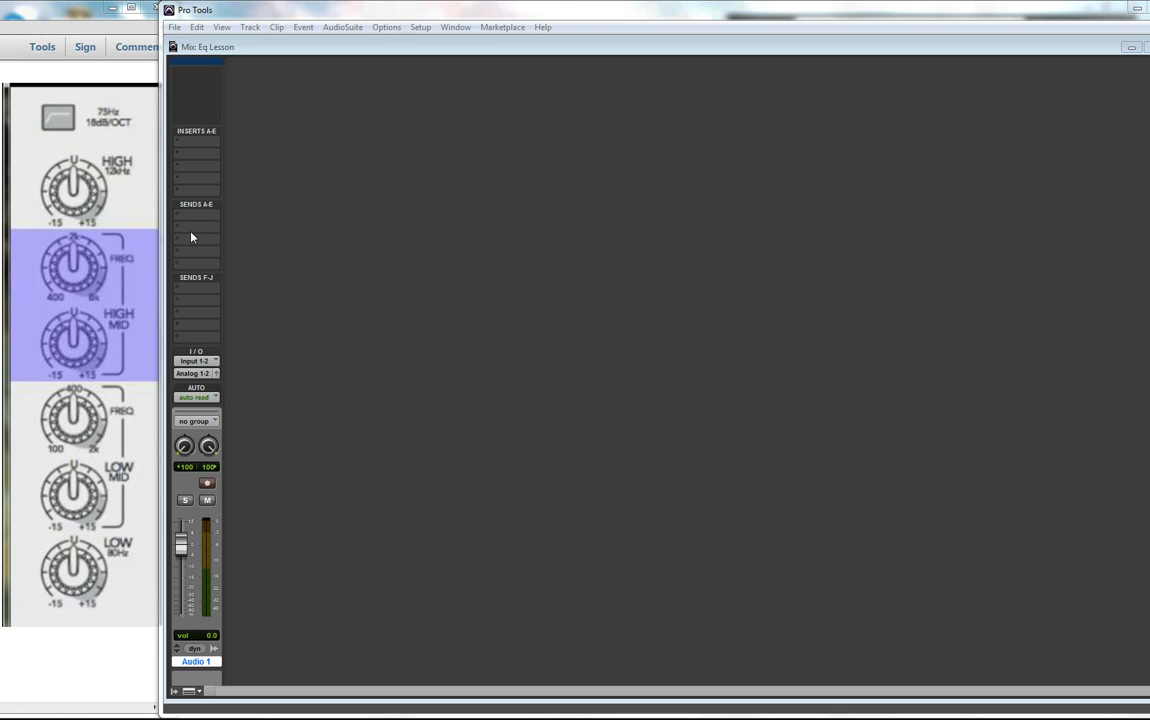
- Insert the EQ3 7-Band (stereo) plug-in on Audio 1's first insert slot
click(180, 145)
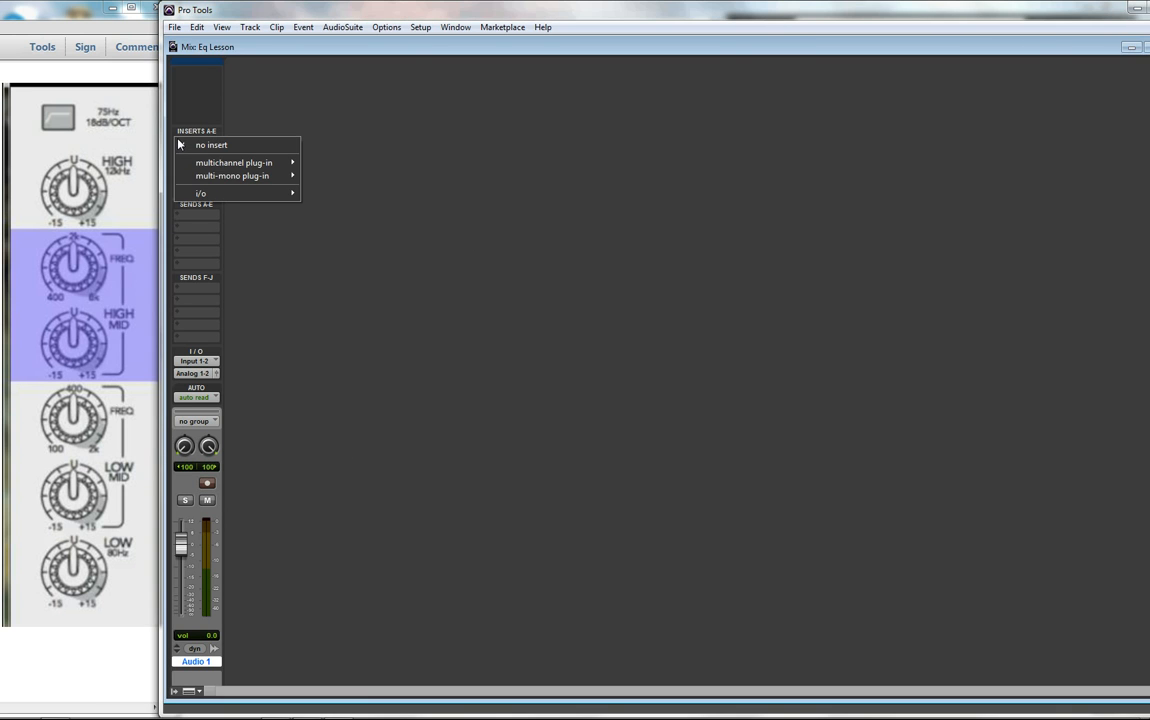
mouse_move(250, 163)
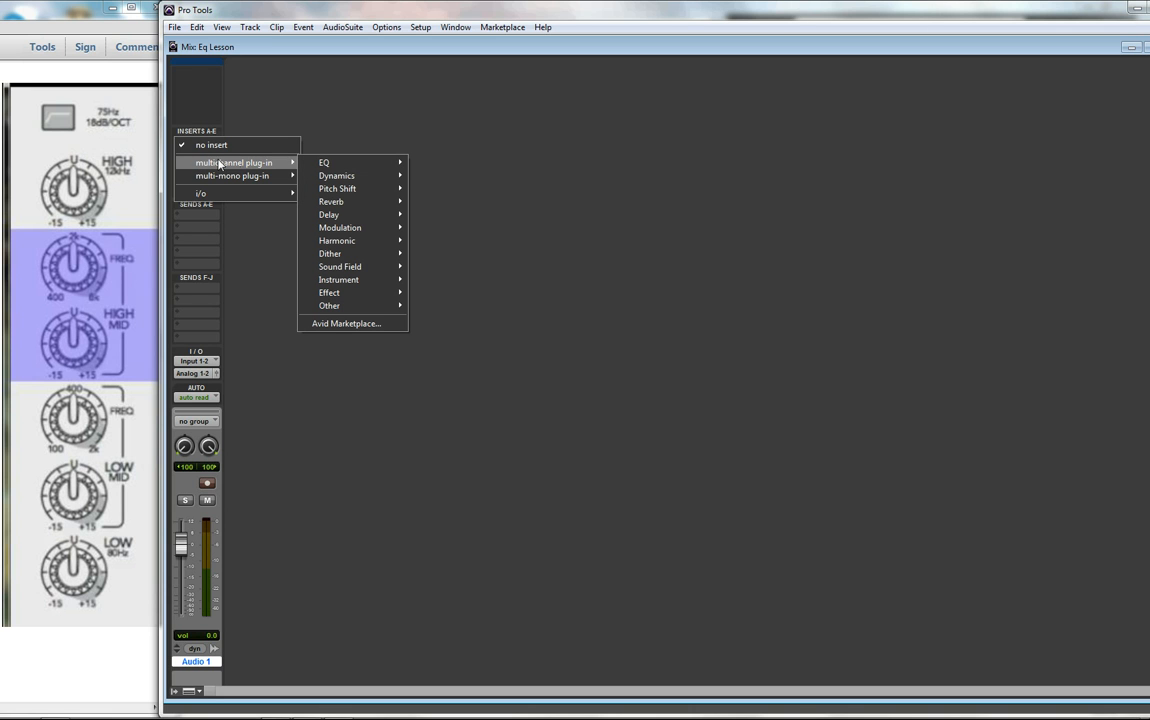
mouse_move(327, 163)
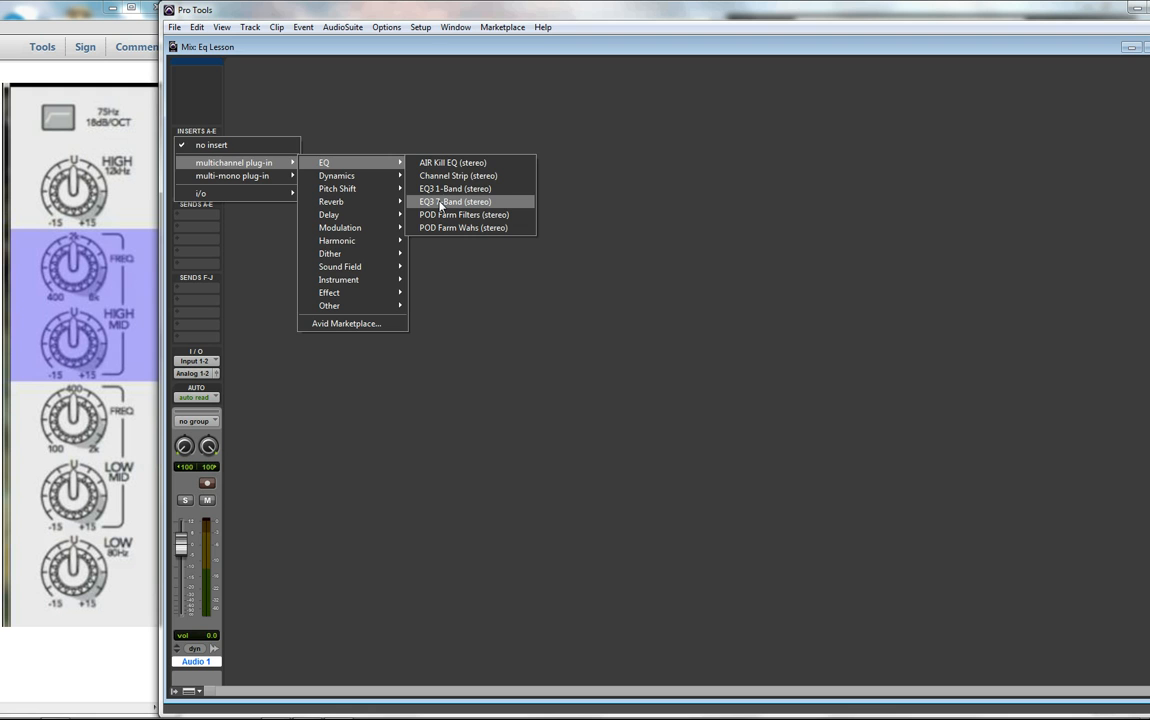
click(440, 204)
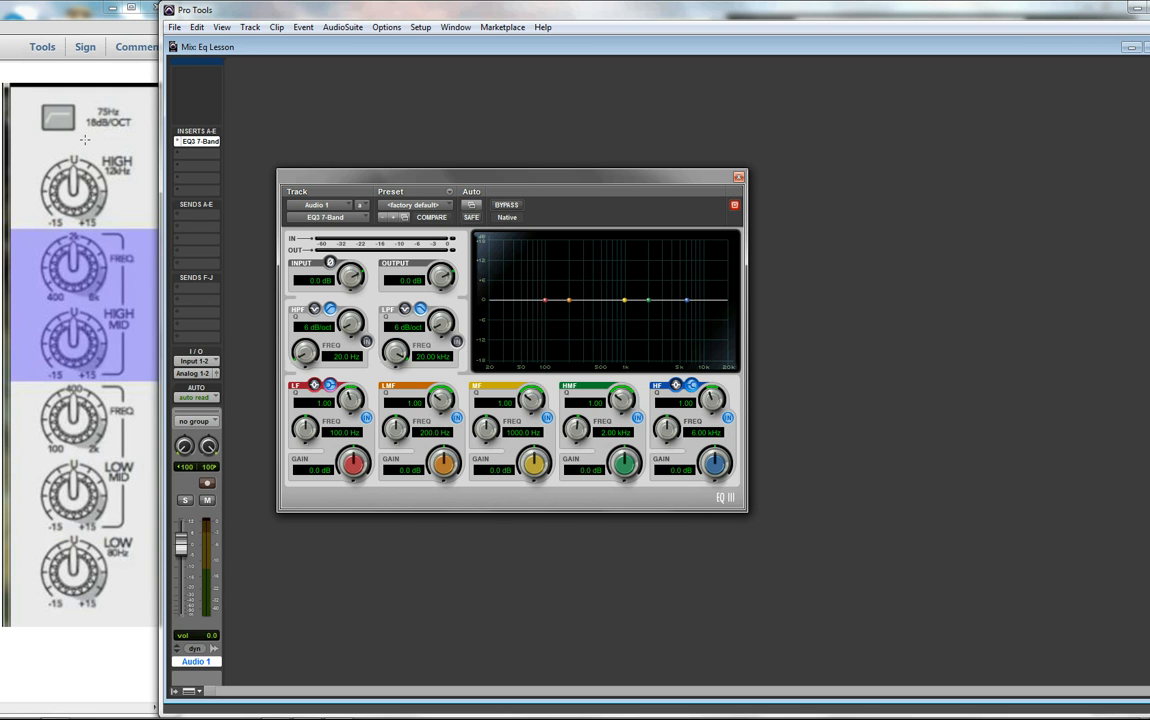
- Turn on the high-pass filter at 75.0 Hz with an 18 dB/oct slope
click(330, 310)
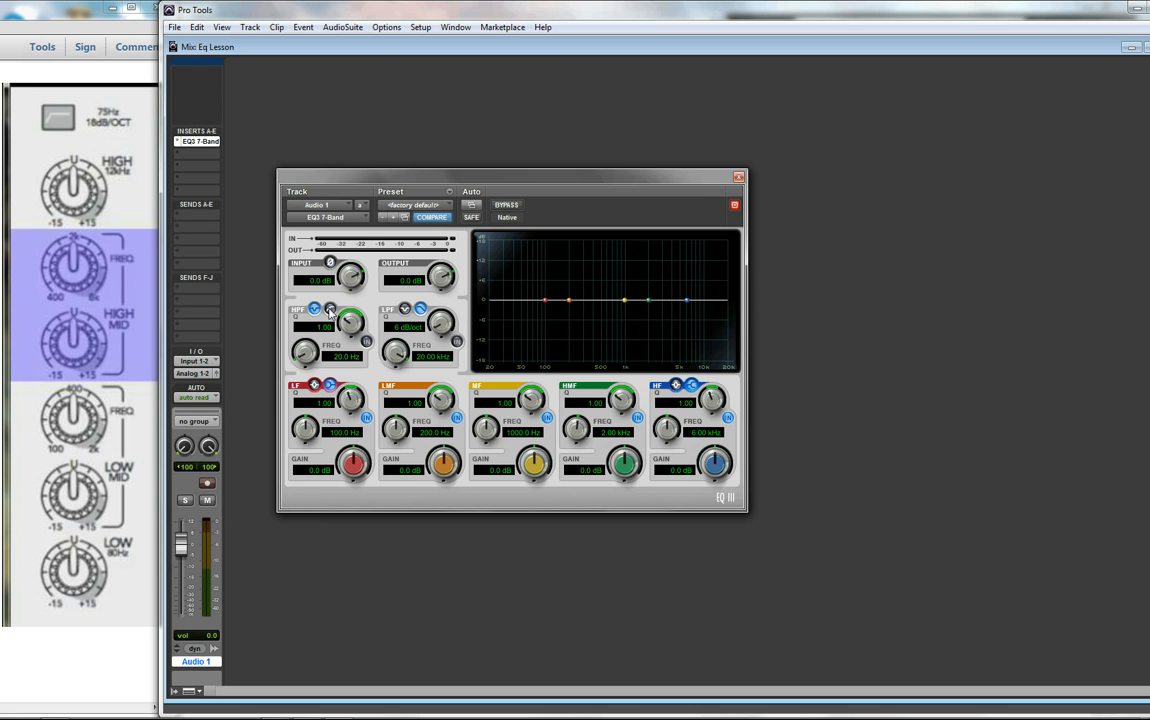
click(331, 311)
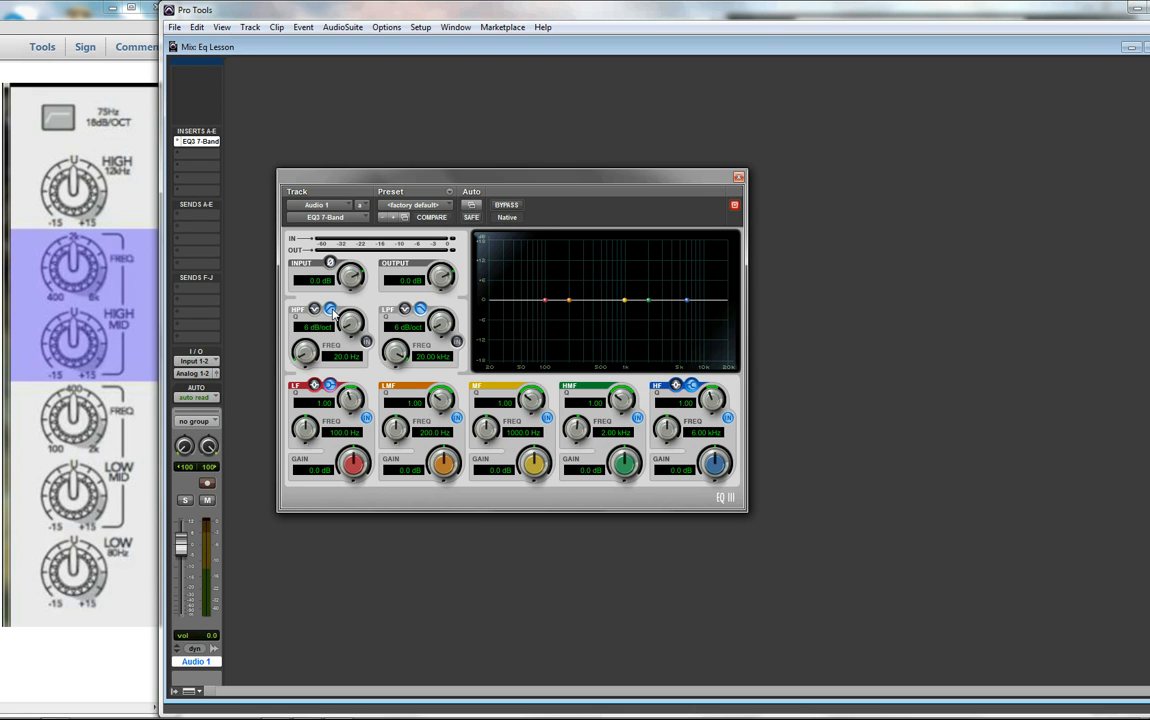
click(341, 356)
click(333, 356)
key(BackSpace)
key(BackSpace)
key(BackSpace)
text(75.)
key(Tab)
click(350, 326)
drag(352, 322, 397, 321)
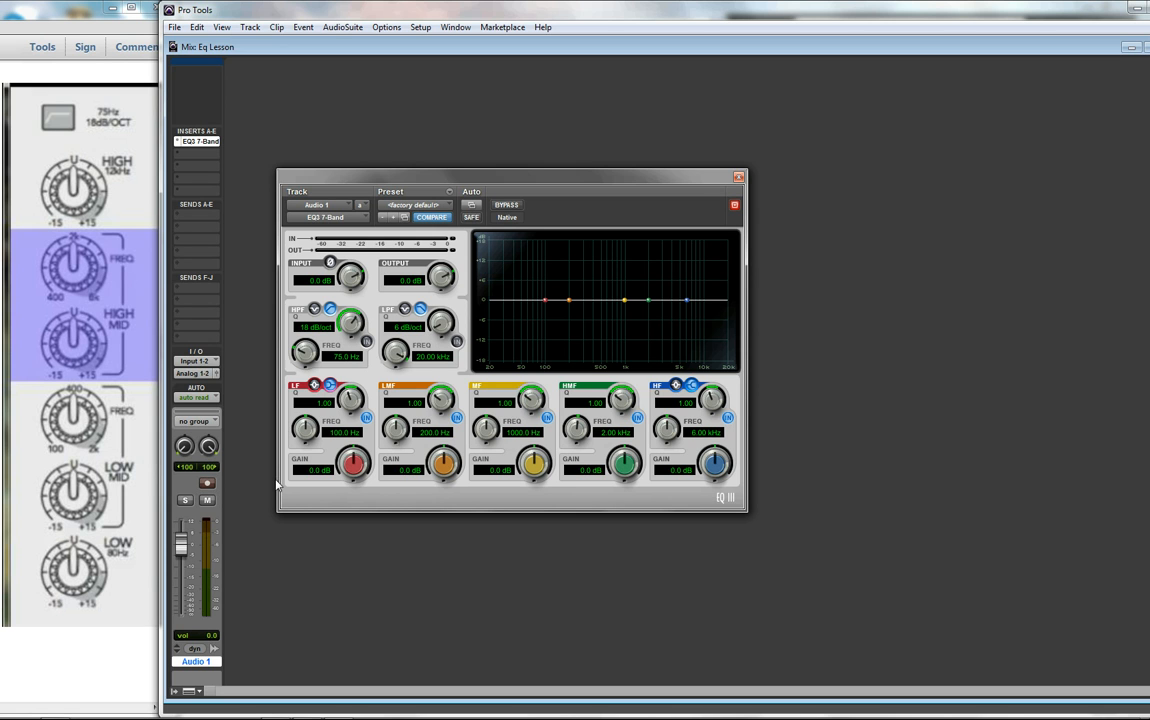
click(366, 342)
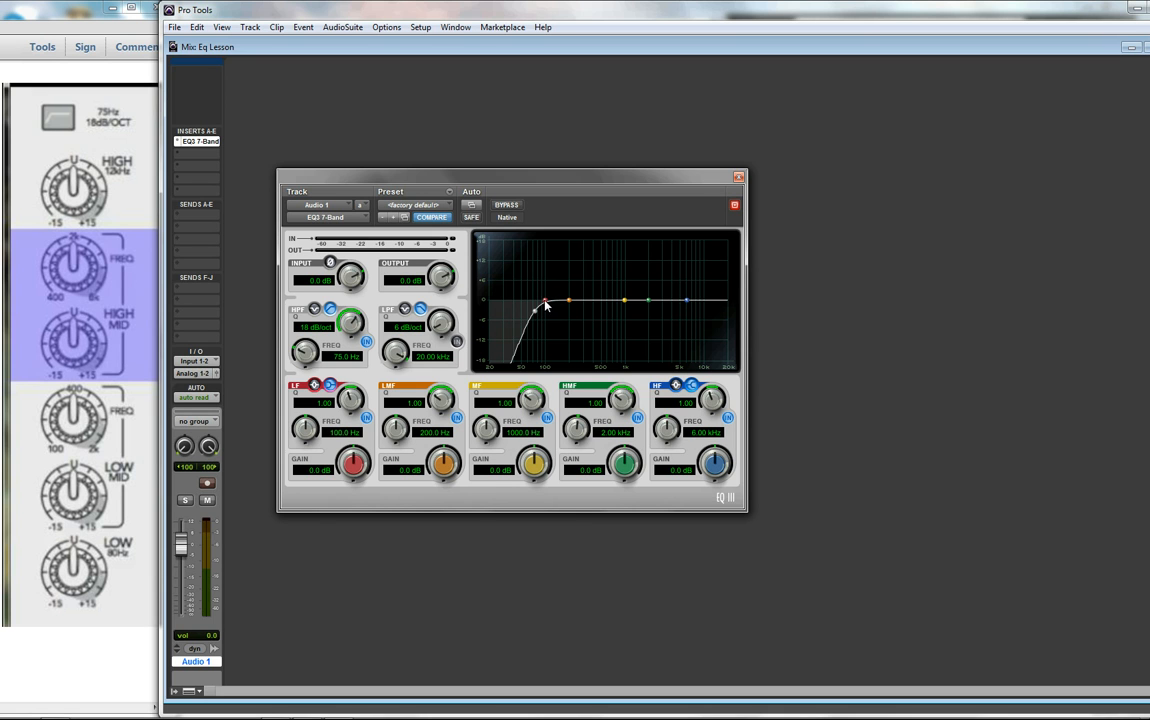
- Pull the low band point down to cut about -5.4 dB at 48.9 Hz
mouse_move(545, 303)
mouse_down()
mouse_move(547, 266)
mouse_move(549, 329)
mouse_move(522, 324)
mouse_up()
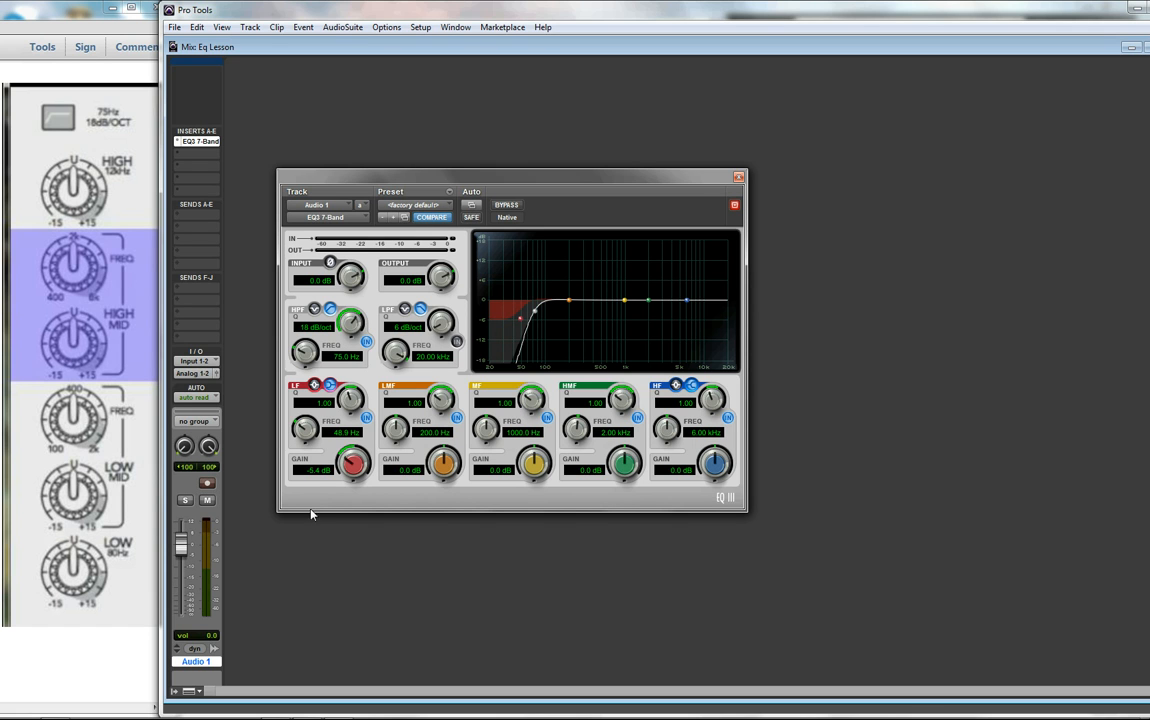
- Retune the low band to 80.9 Hz and bring its gain to -0.4 dB
click(334, 432)
key(BackSpace)
key(BackSpace)
text(80)
key(Tab)
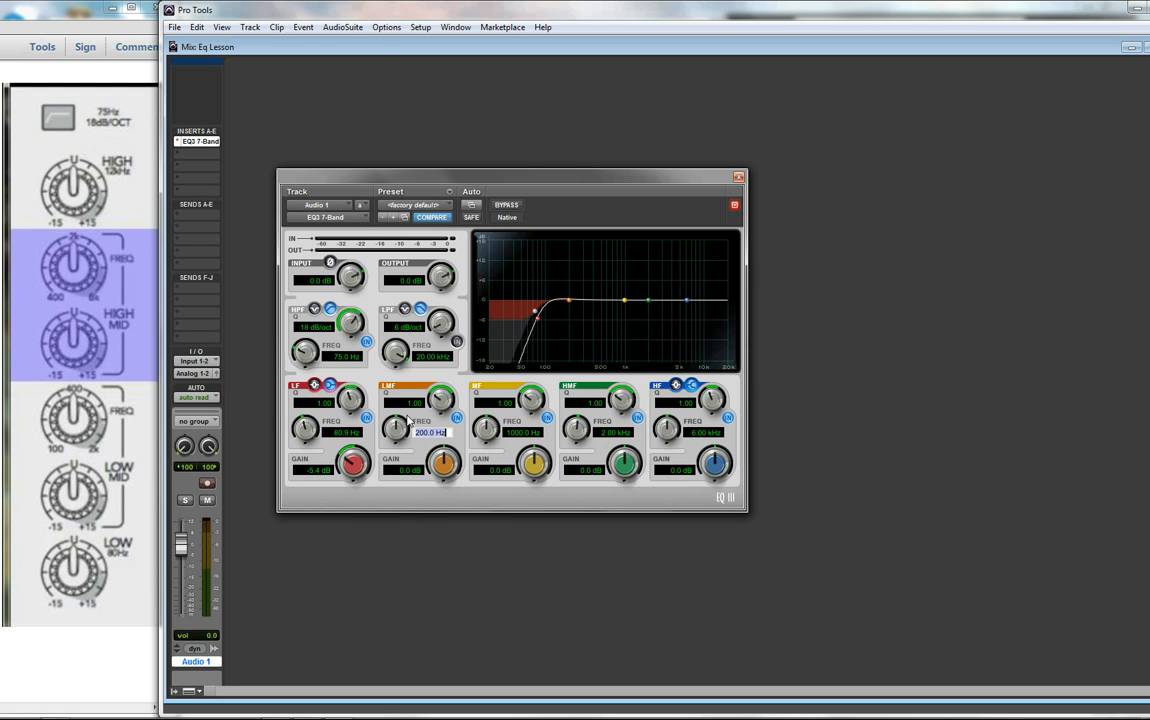
drag(352, 466, 349, 526)
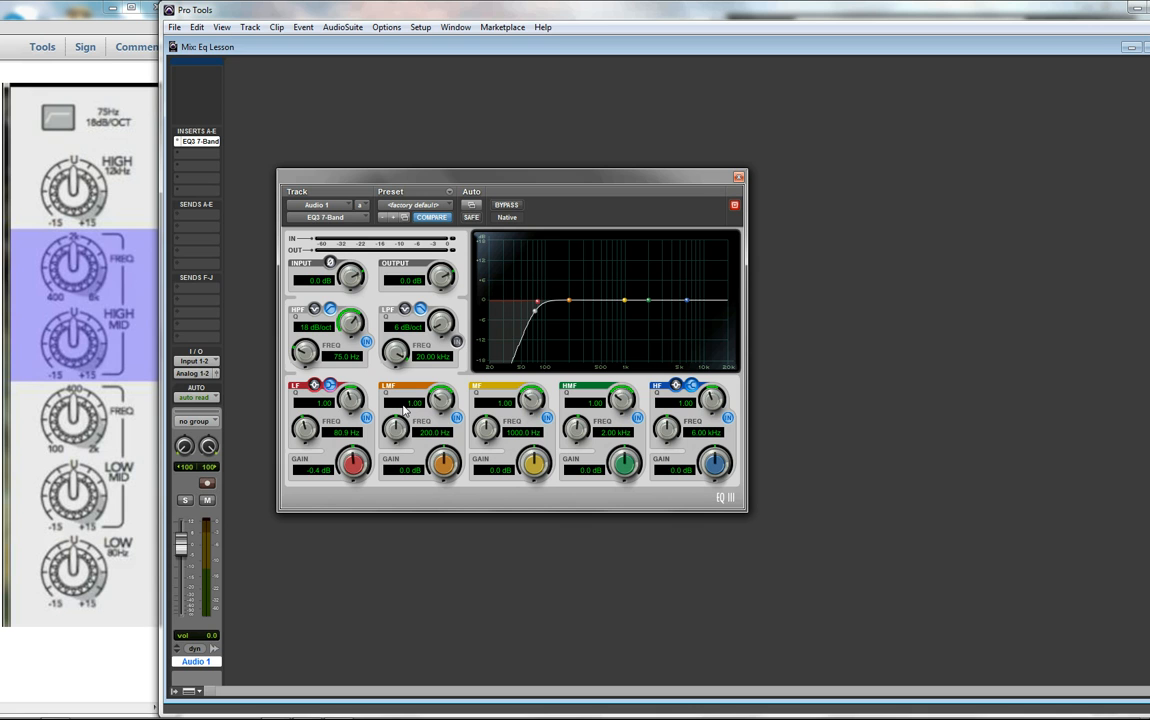
- Set the low-mid frequency to 75.5 Hz and the mid frequency to 125.0 Hz
drag(397, 427, 396, 401)
click(457, 418)
drag(484, 428, 484, 457)
drag(486, 428, 485, 600)
- Cut the mid band to -0.7 dB, high-mid to 2.30 kHz, high band to 10.82 kHz
mouse_move(534, 470)
mouse_down()
mouse_move(528, 361)
mouse_move(535, 455)
mouse_up()
mouse_move(579, 435)
mouse_down()
mouse_move(586, 621)
mouse_move(576, 368)
mouse_move(577, 426)
mouse_up()
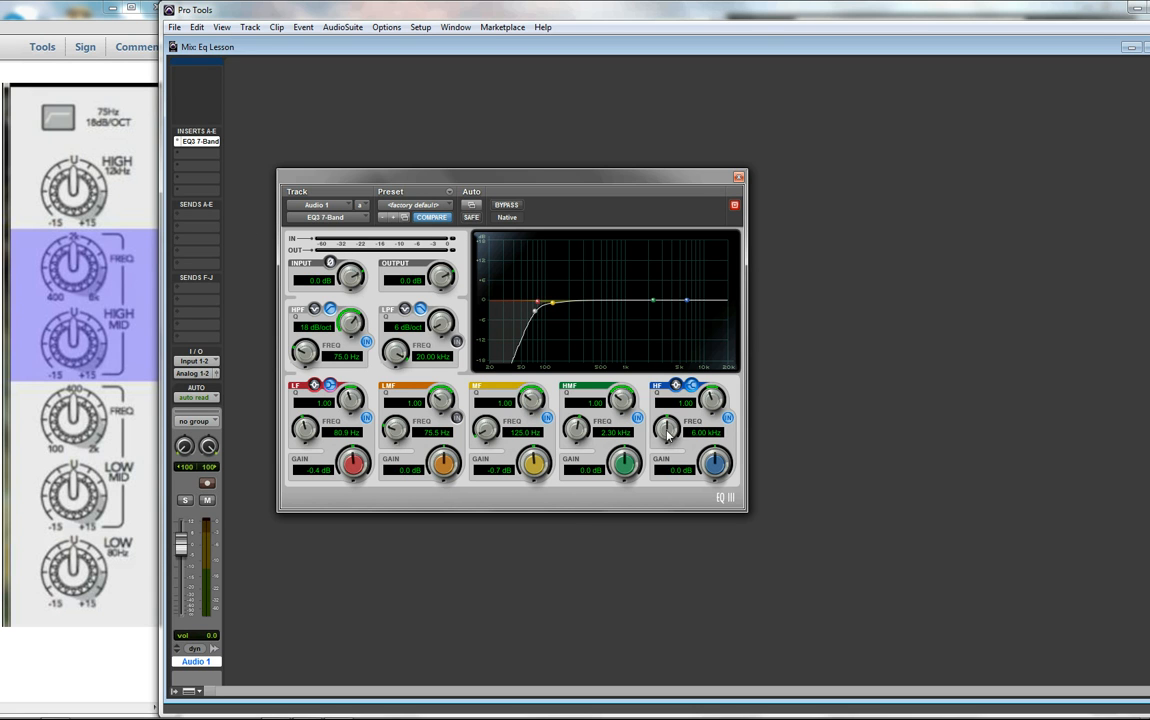
drag(668, 433, 664, 369)
- Set the high band to 12.00 kHz with a gentle 1.7 dB boost
click(697, 432)
key(Delete)
key(Delete)
key(Delete)
key(Tab)
drag(714, 463, 726, 499)
- Begin saving the EQ settings as a preset named coursera2 in the EQ 3.0 folder
click(448, 192)
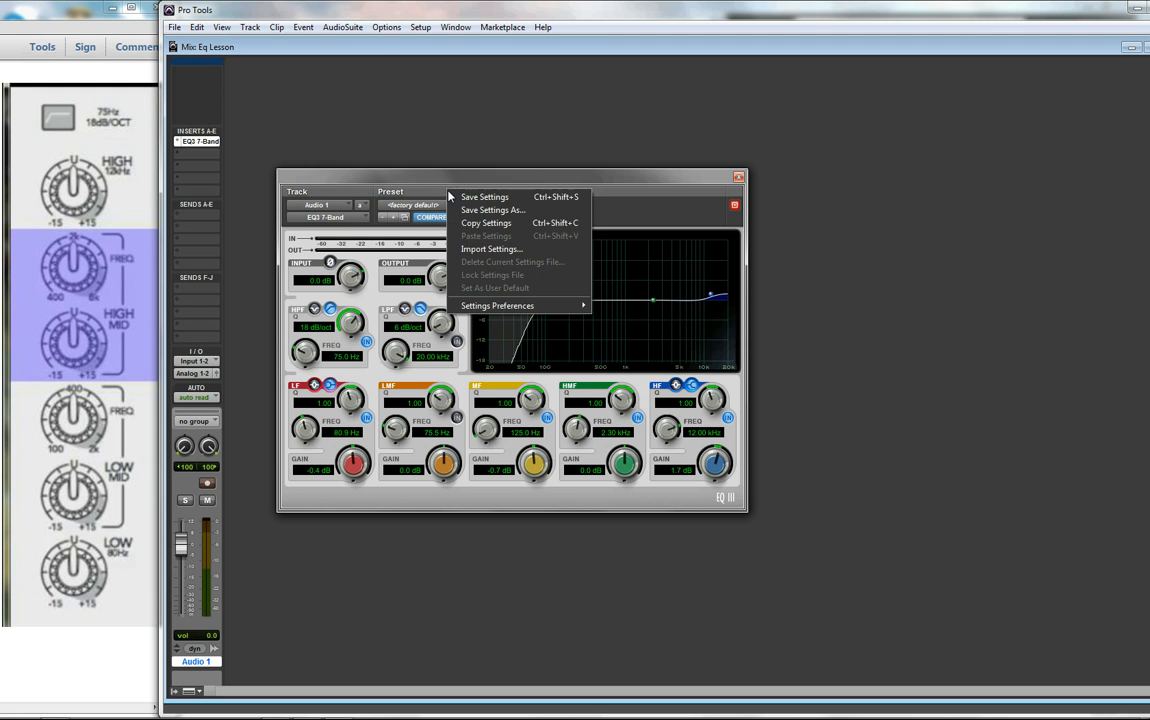
click(480, 211)
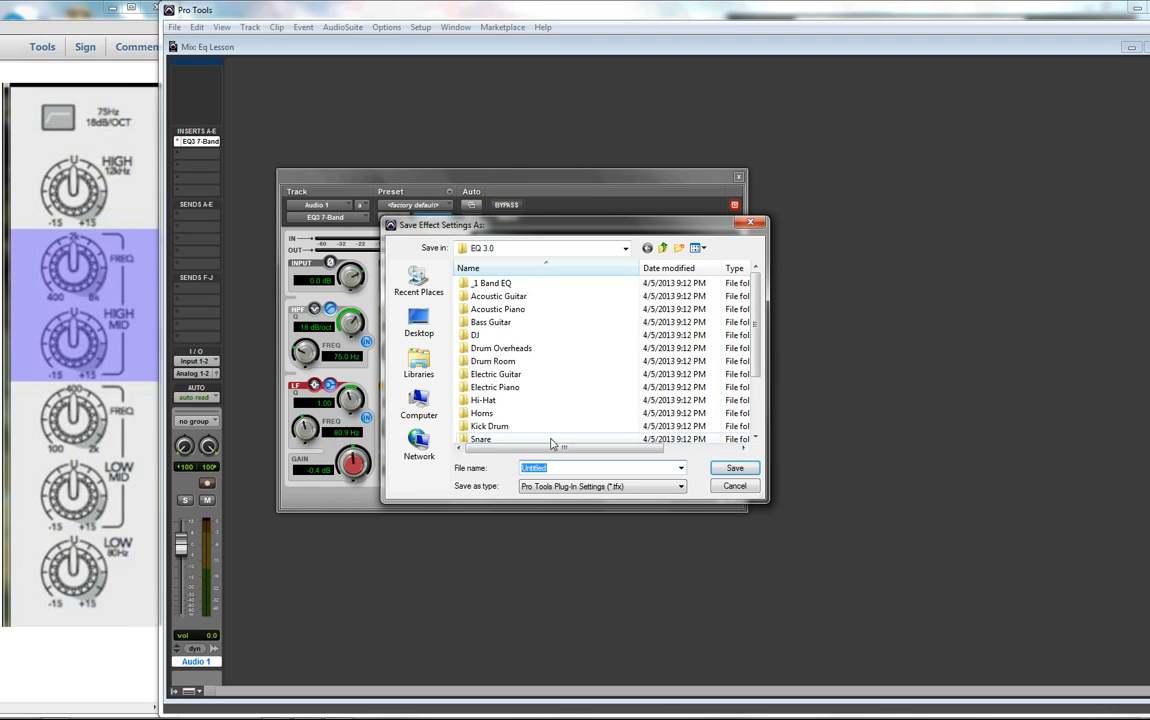
text(c)
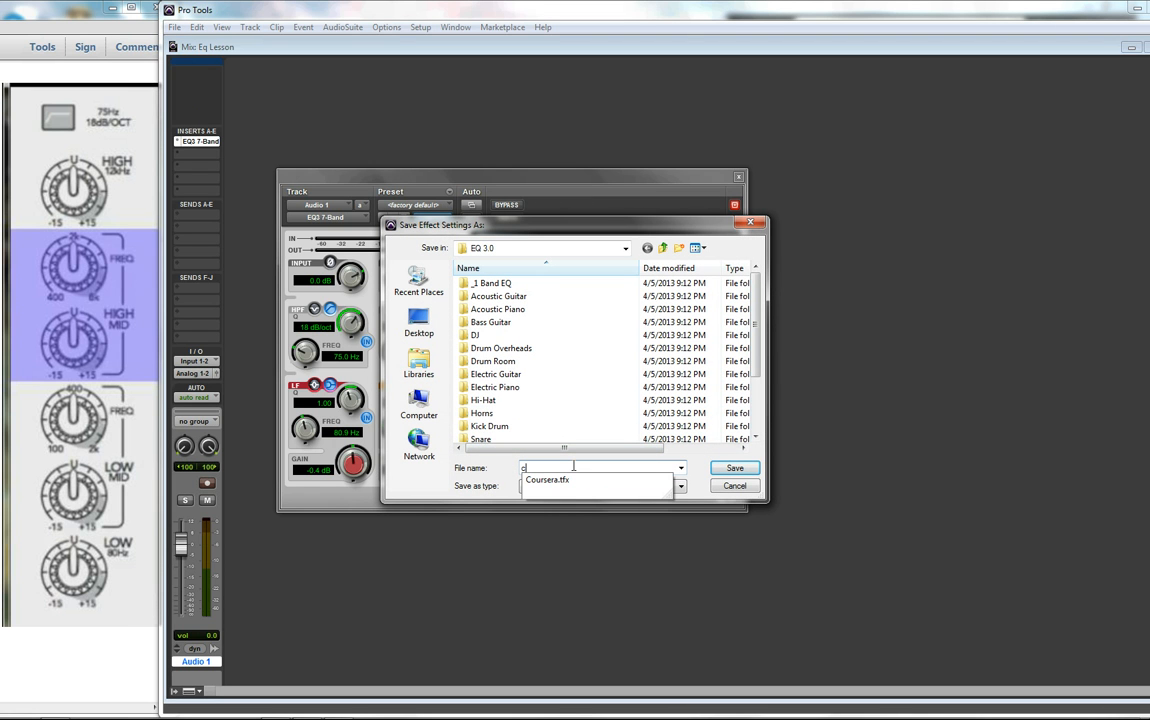
text(oursera2)
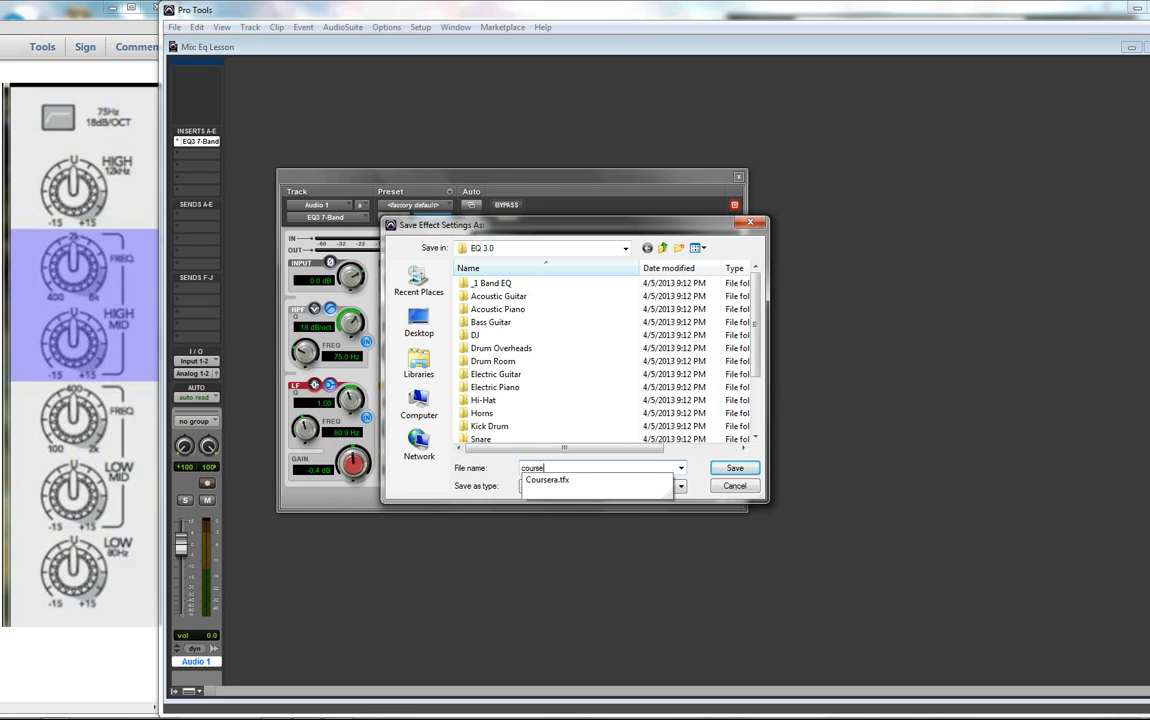